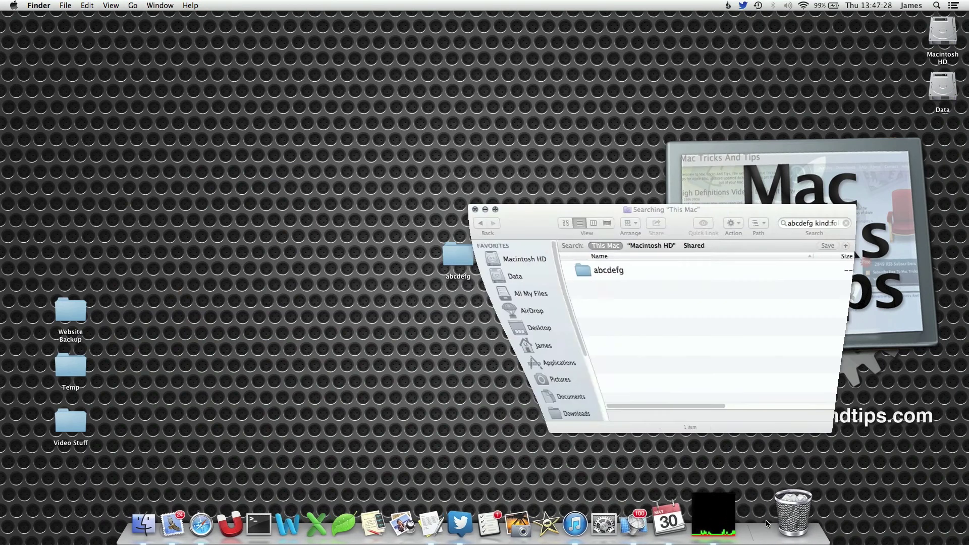
Step: Move the restored abcdefg folder search window into place and make it active
drag(679, 215, 724, 169)
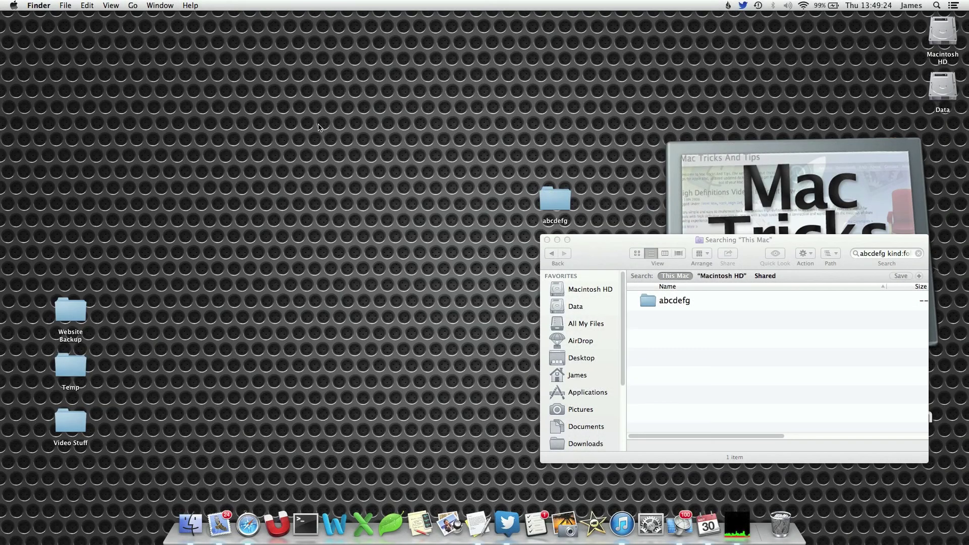
click(589, 260)
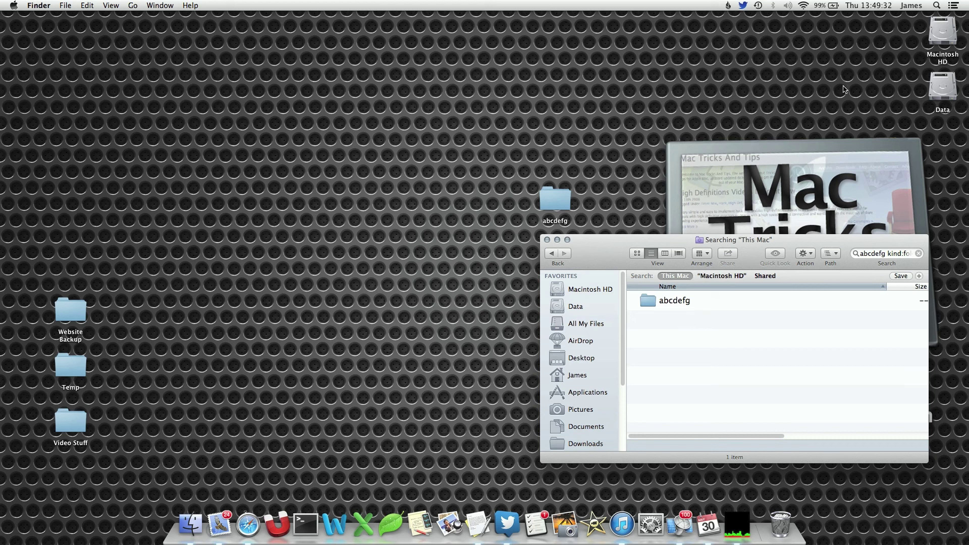
Step: Launch System Preferences from Applications and show Spotlight's Privacy list, which excludes only Backblaze
double_click(940, 37)
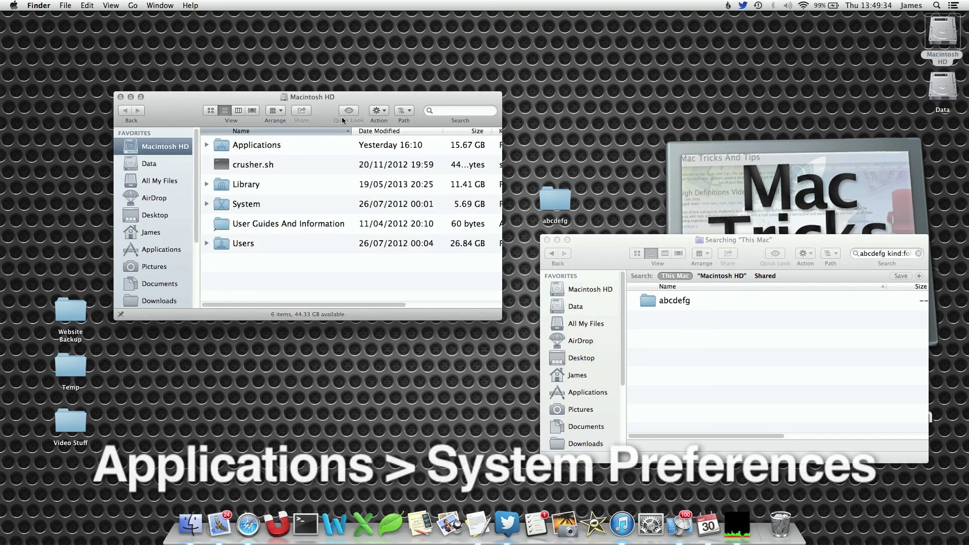
double_click(256, 145)
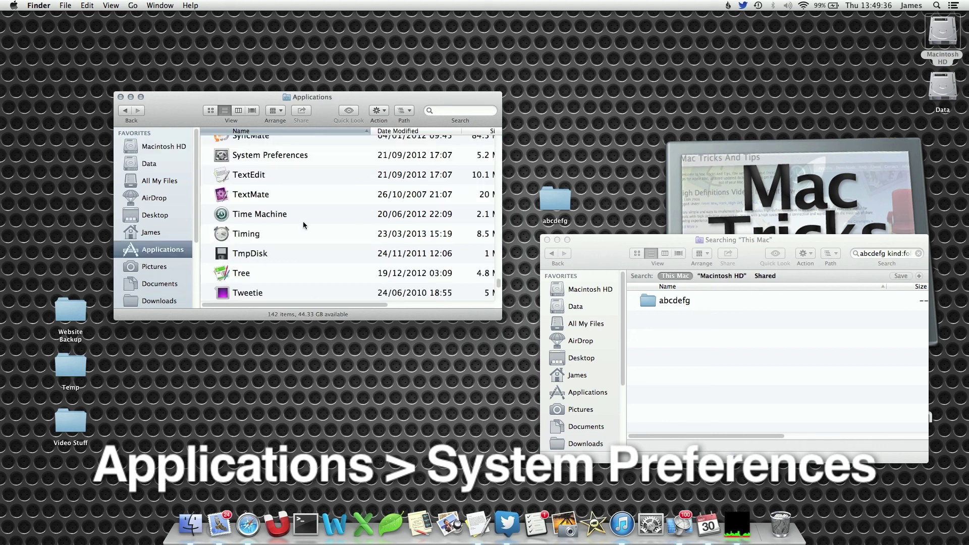
double_click(279, 157)
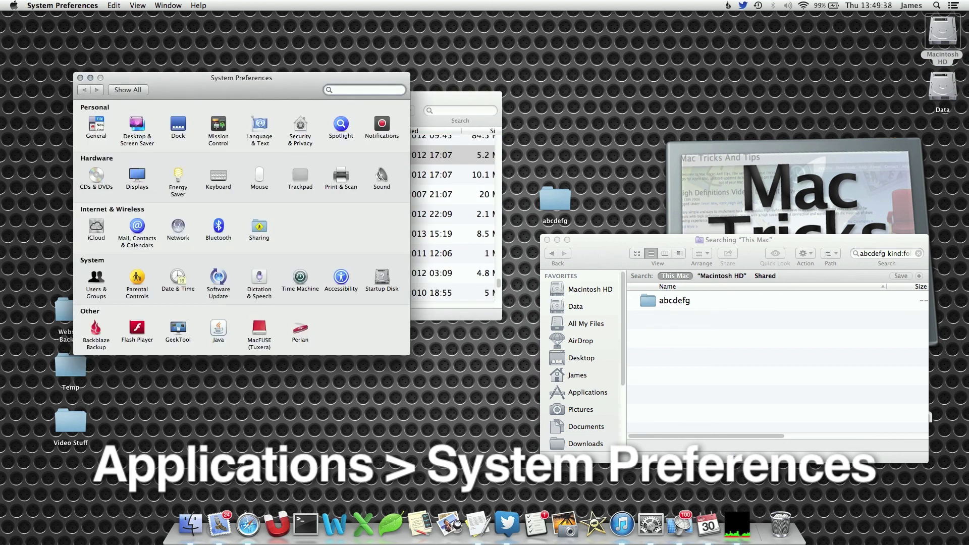
click(341, 129)
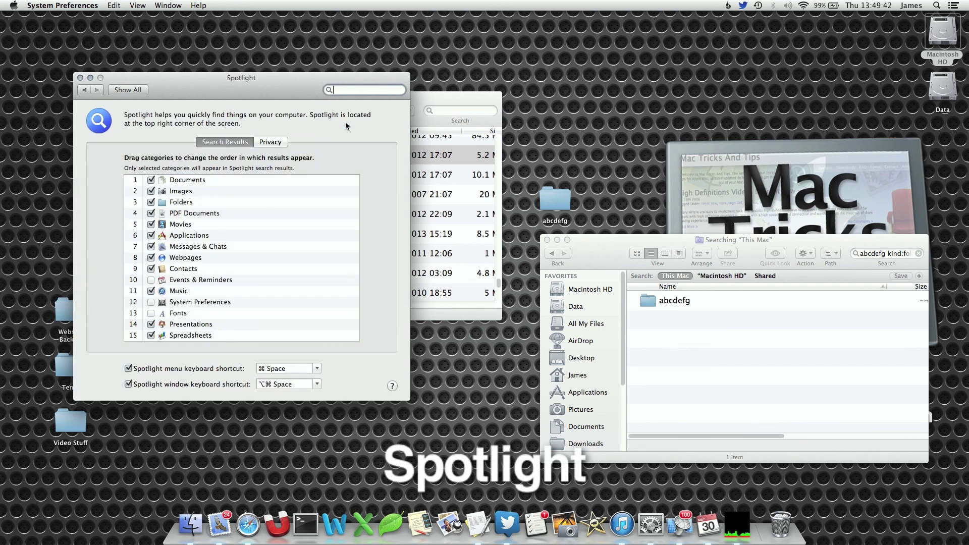
click(270, 143)
click(297, 242)
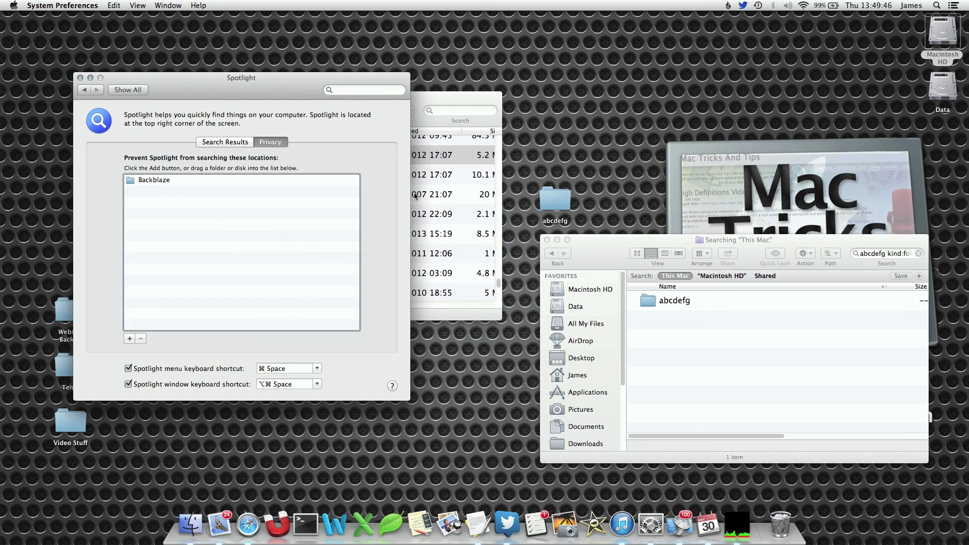
Step: Add the abcdefg desktop folder to Spotlight's Privacy list and check the search shows 0 items
drag(560, 200, 240, 247)
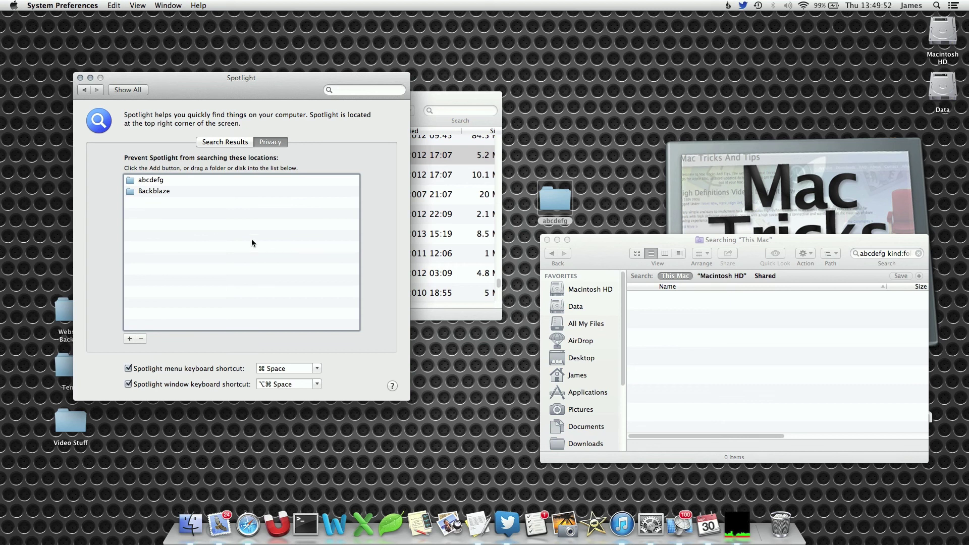
click(613, 265)
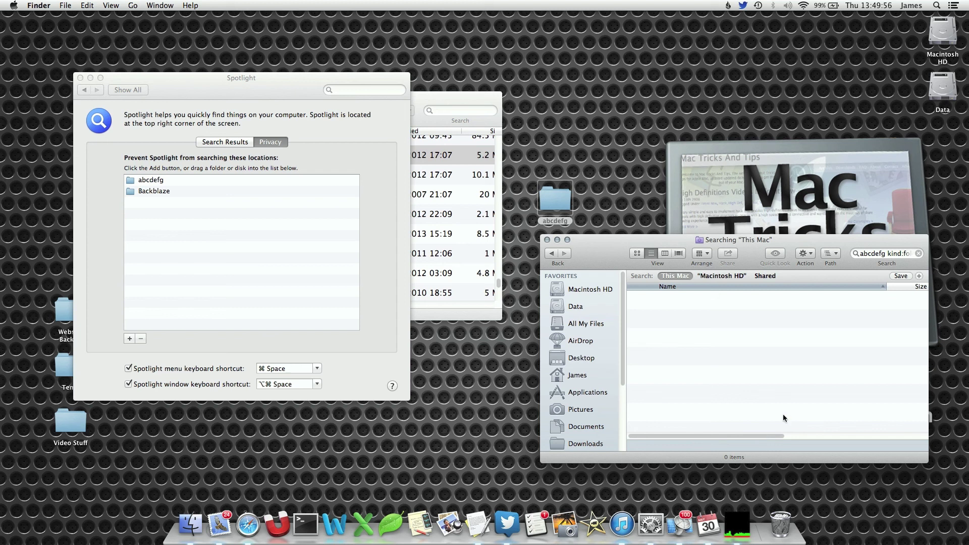
click(356, 126)
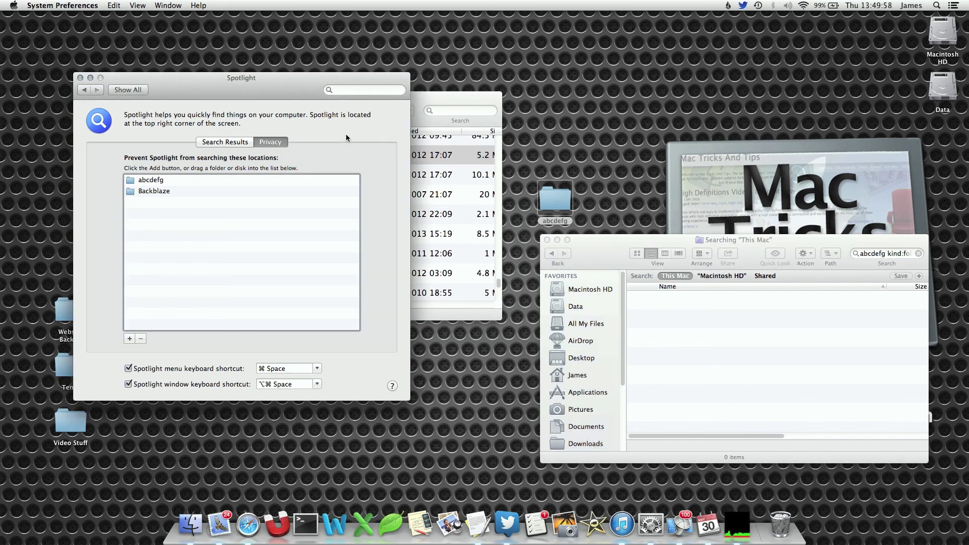
Step: Delete abcdefg from the Privacy list, then confirm Spotlight and the Finder search find it
click(181, 182)
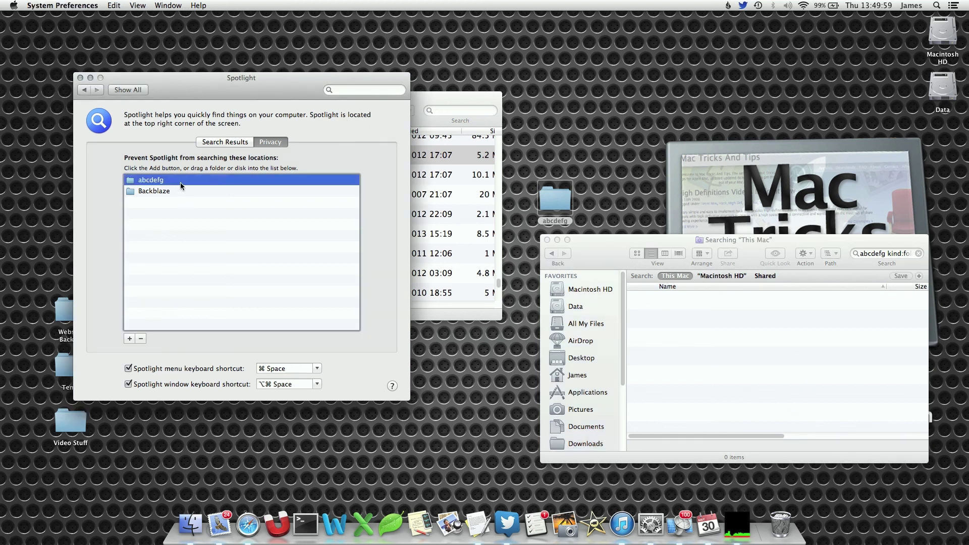
click(140, 340)
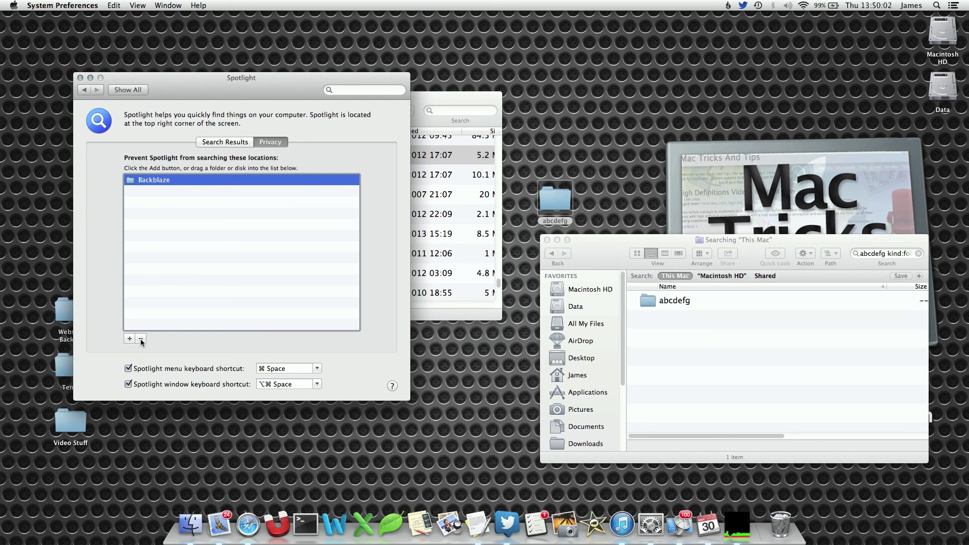
click(819, 365)
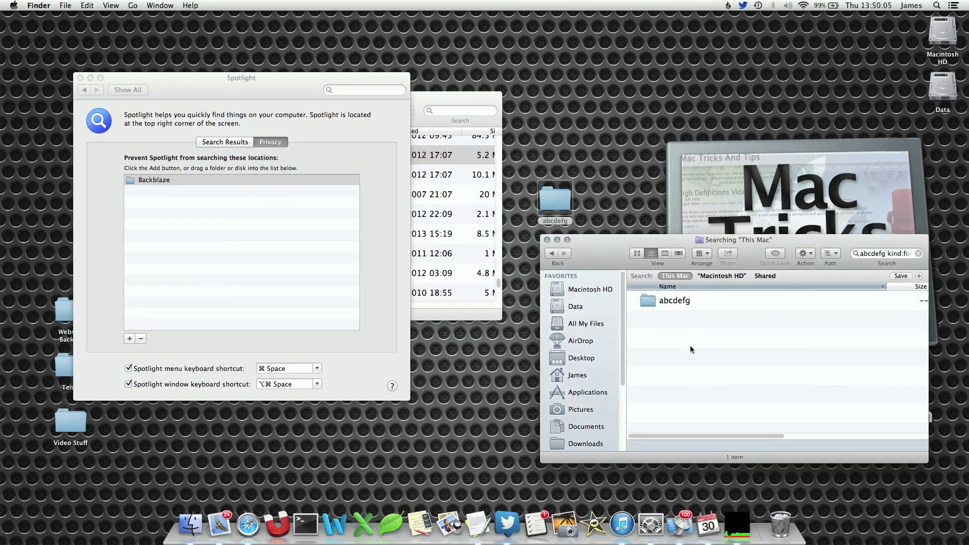
click(936, 6)
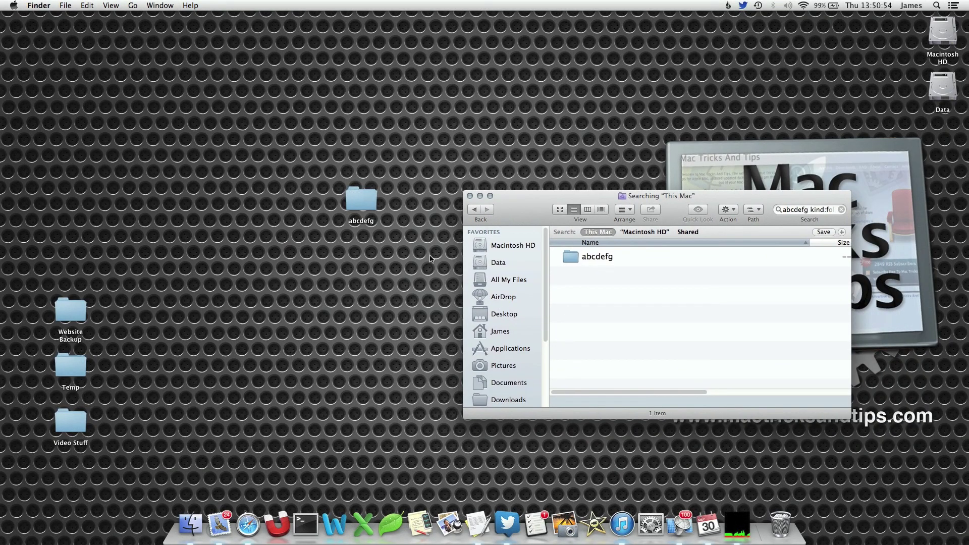
Step: Rename the desktop folder to 'abcdefg.noindex' and check the search now shows 0 items
click(362, 199)
key(Return)
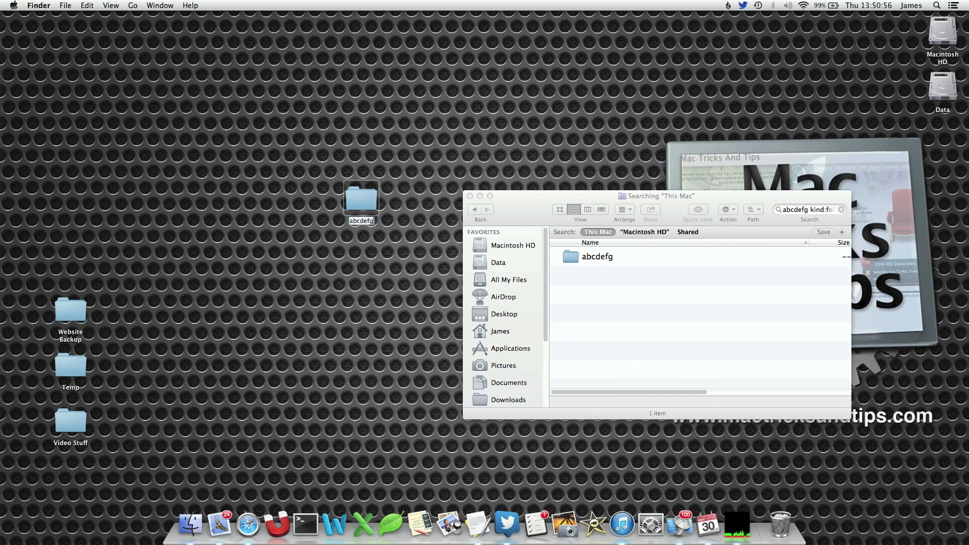
text(.noindex)
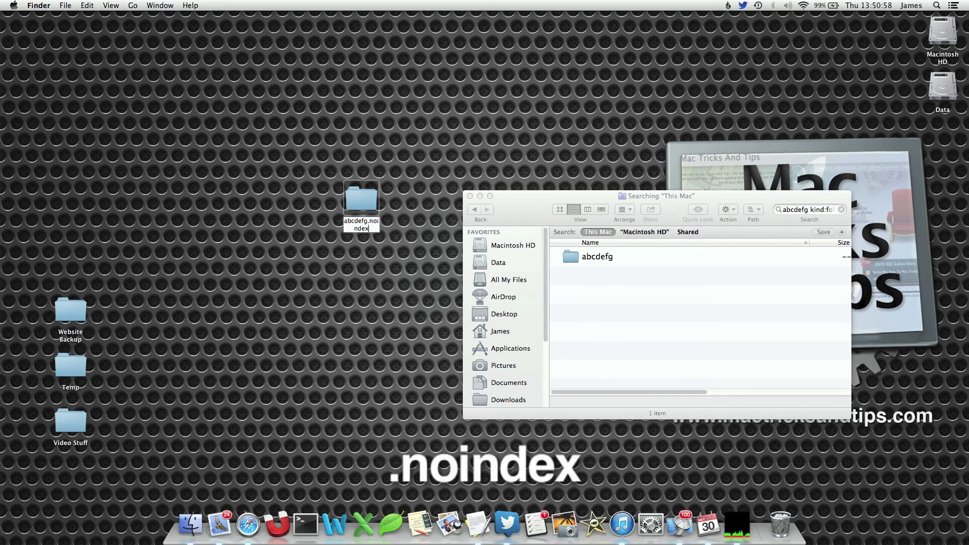
key(Return)
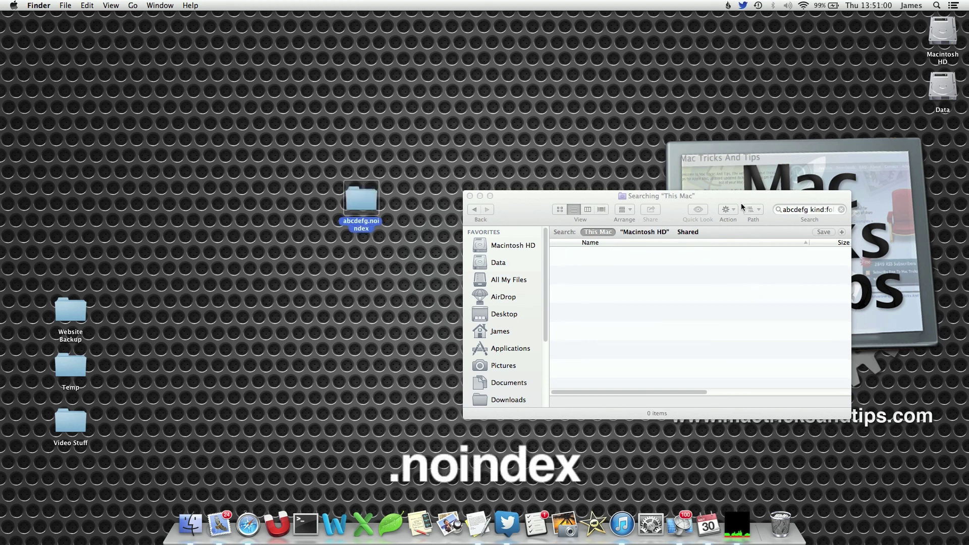
click(740, 202)
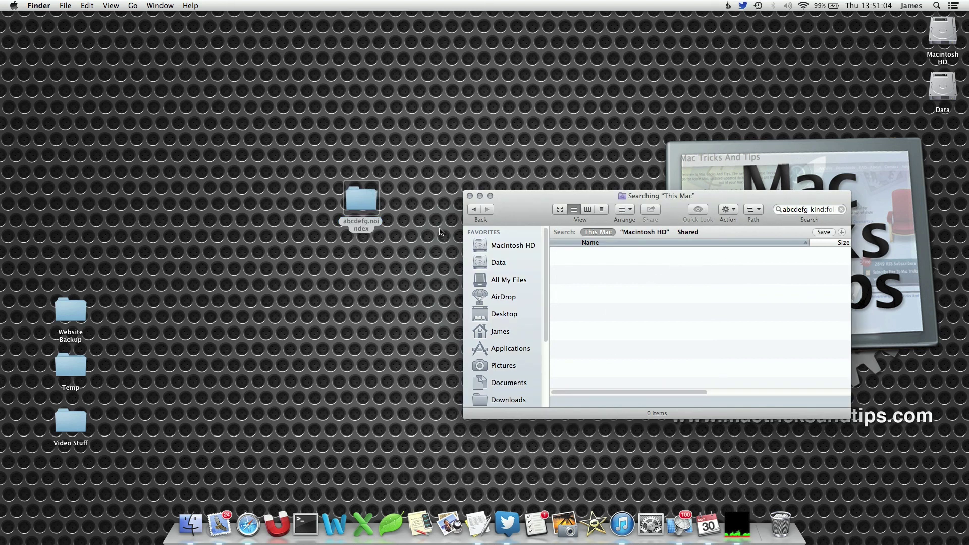
click(374, 221)
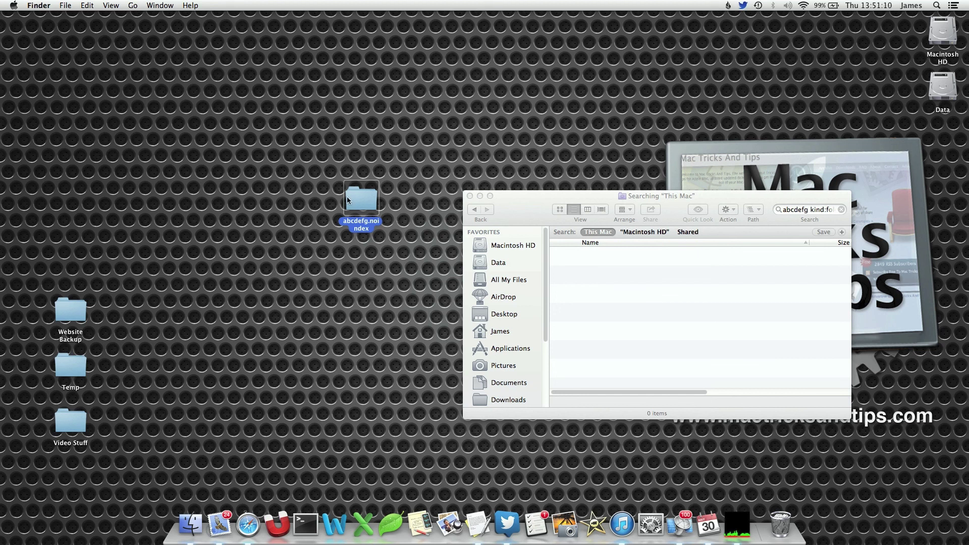
Step: Strip '.noindex' from the folder name and confirm the search lists abcdefg as one item
key(Return)
key(Right)
key(BackSpace)
key(BackSpace)
key(BackSpace)
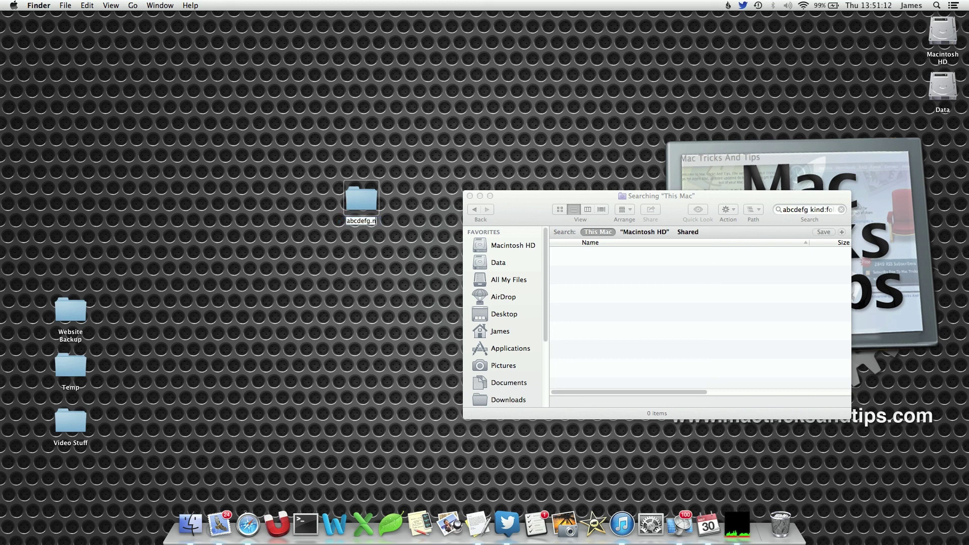
key(BackSpace)
key(BackSpace)
key(Return)
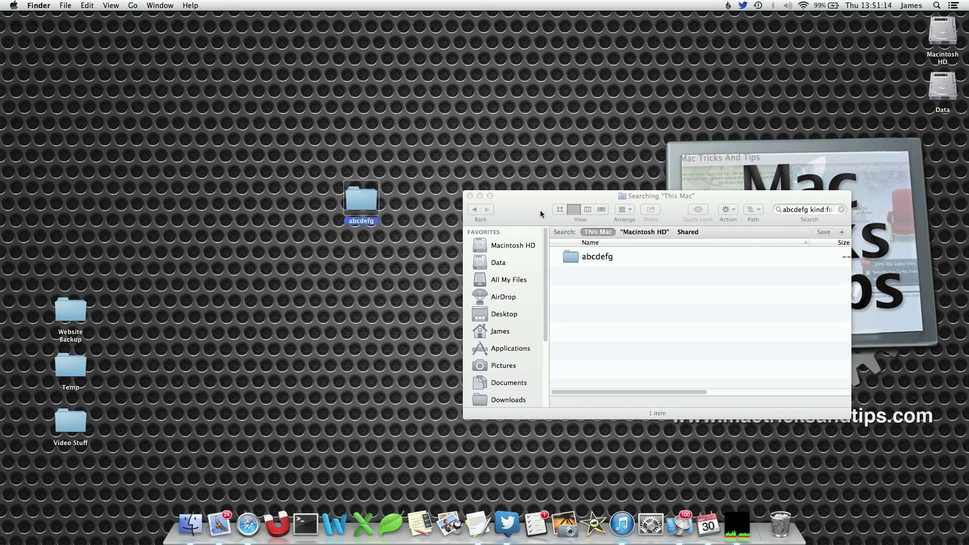
click(539, 213)
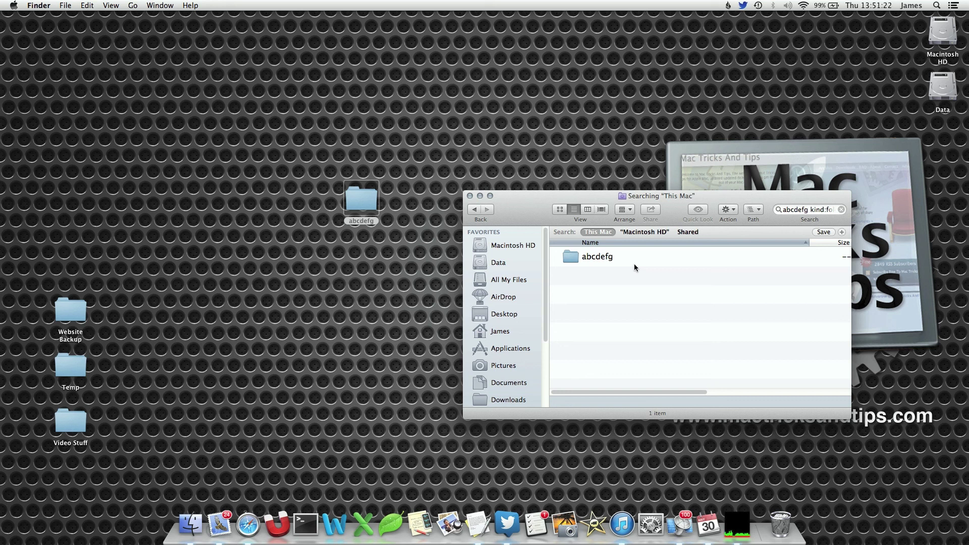
click(417, 177)
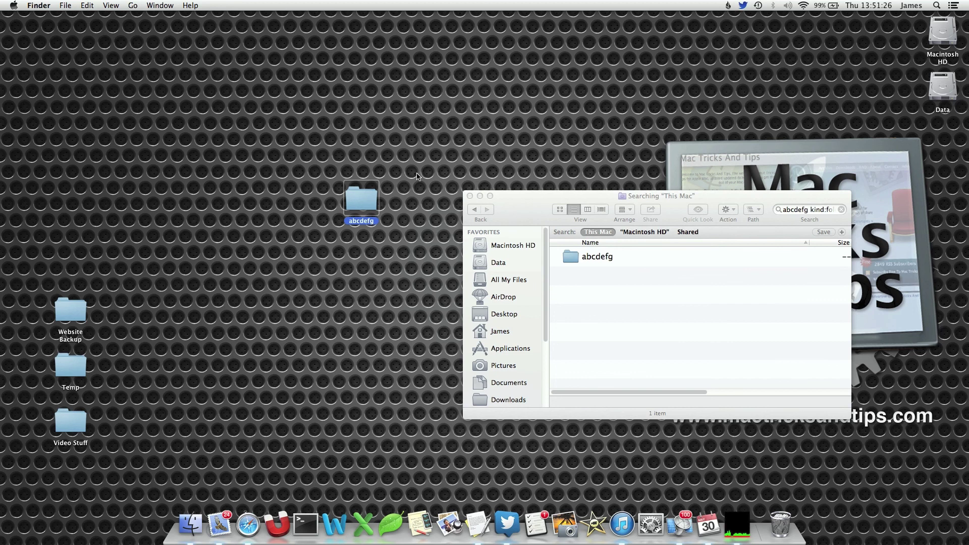